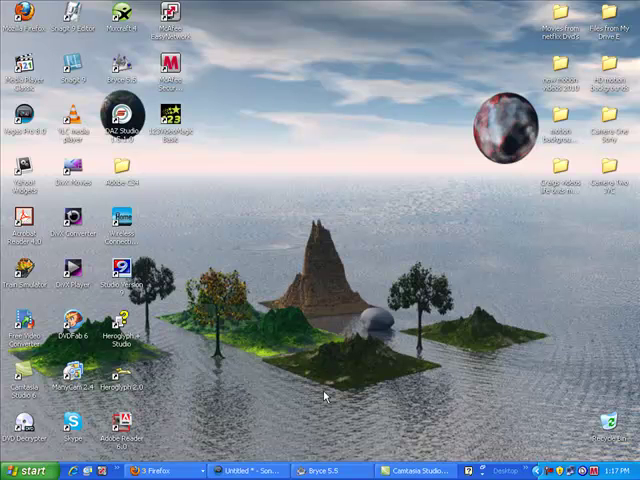
Restore Vegas and open Event Pan/Crop for the outdoor woodland walking clip
click(262, 472)
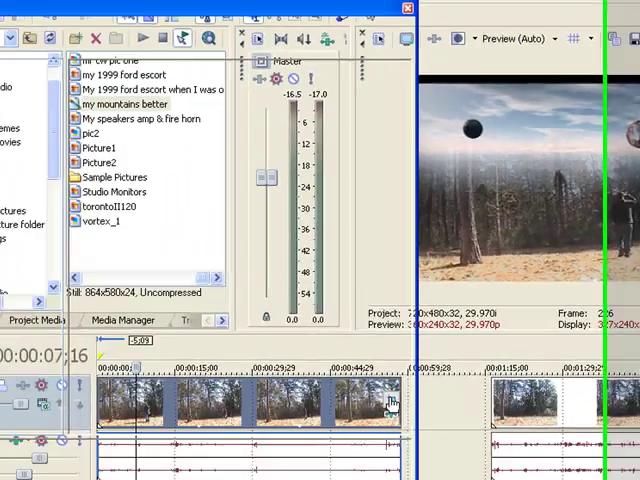
click(390, 404)
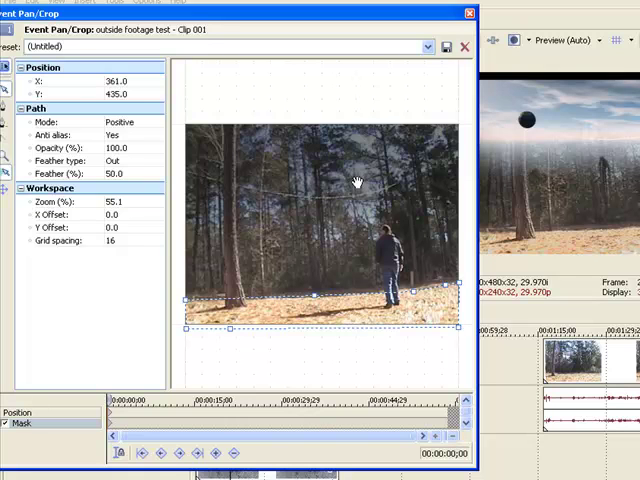
Close the woodland clip's Pan/Crop, scrub the composite, then open and close the sky clip's Pan/Crop
click(469, 13)
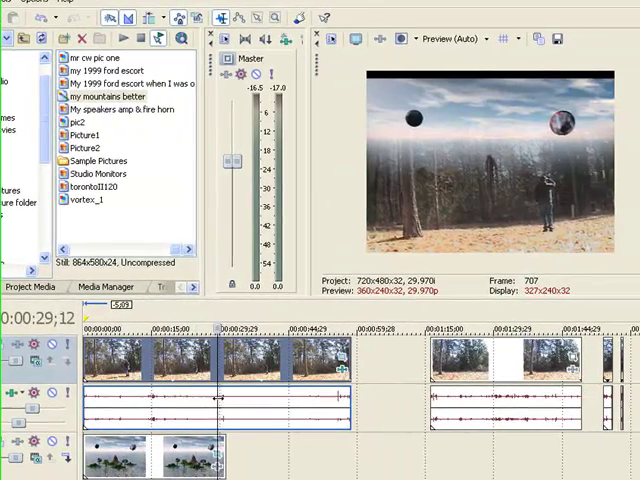
click(261, 398)
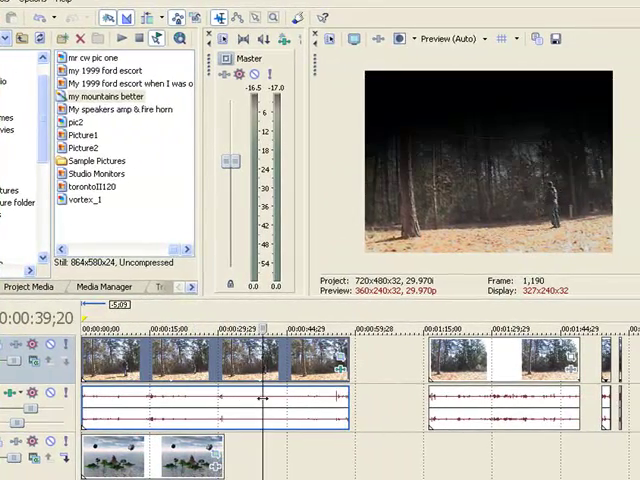
click(254, 399)
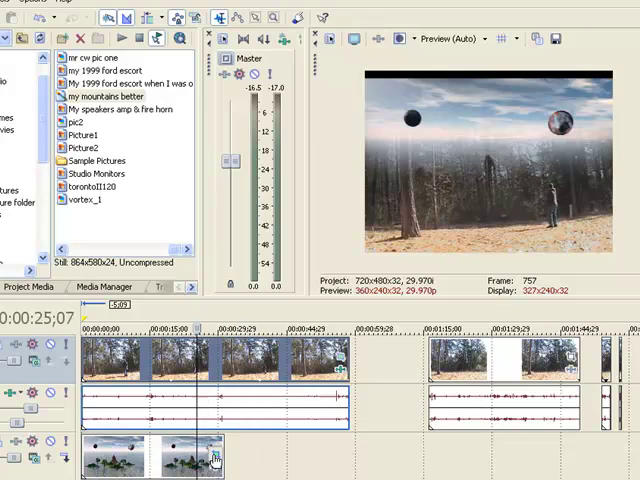
click(215, 465)
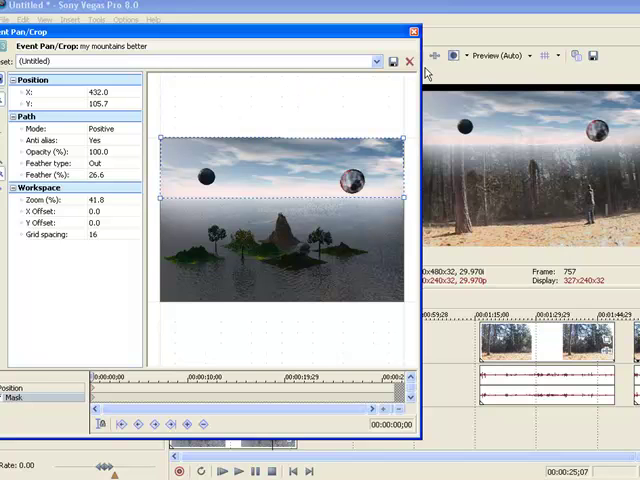
click(415, 34)
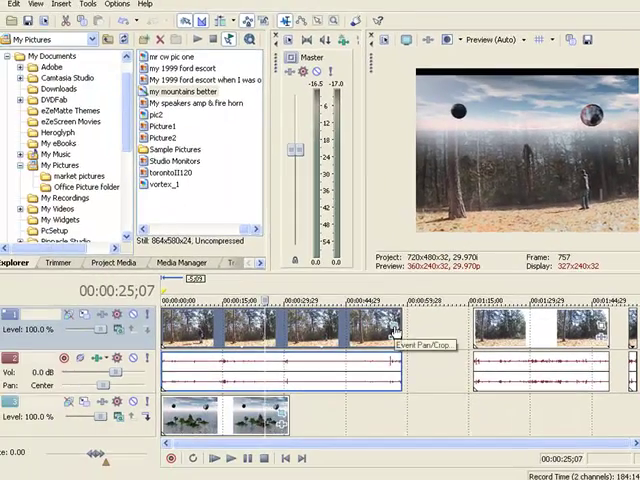
click(396, 332)
click(397, 259)
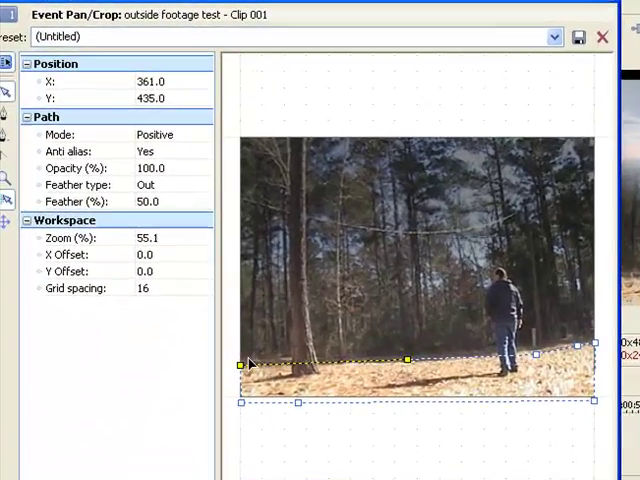
click(270, 351)
double_click(495, 349)
click(567, 211)
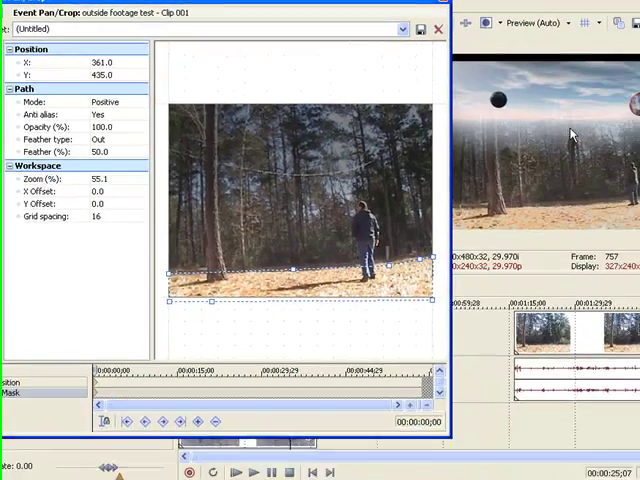
click(404, 22)
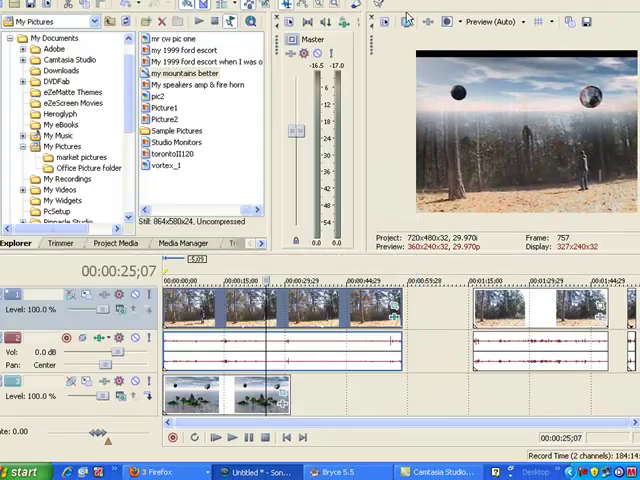
Open the two-moon sky picture's Pan/Crop, keep Feather type at Out, and select the Feather (%) field
click(284, 400)
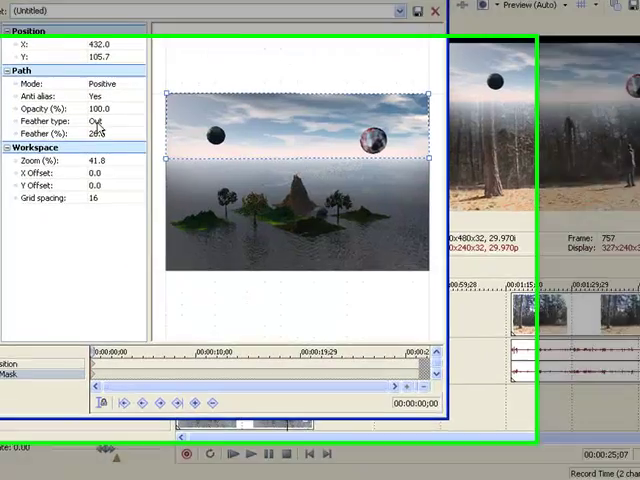
click(90, 129)
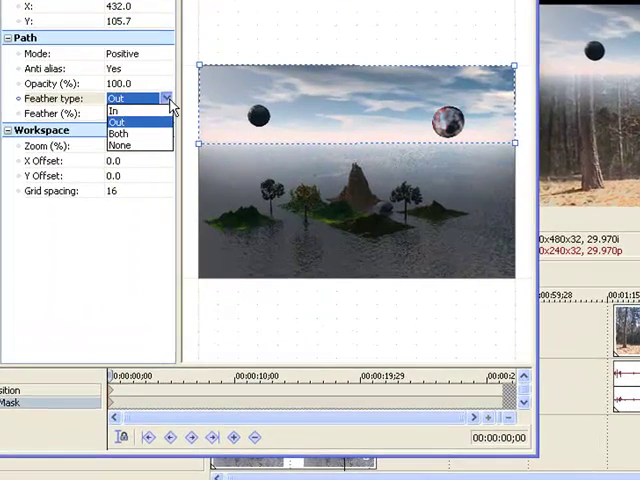
click(168, 101)
click(168, 102)
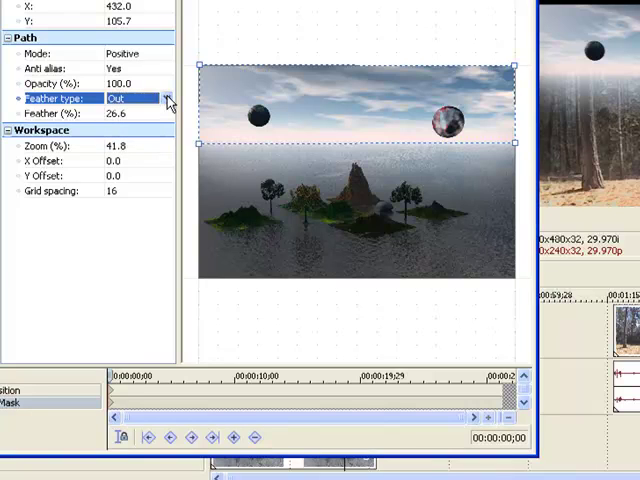
click(131, 103)
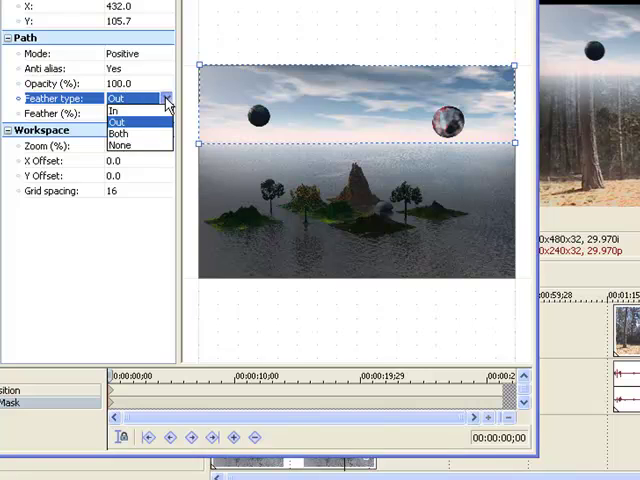
click(168, 103)
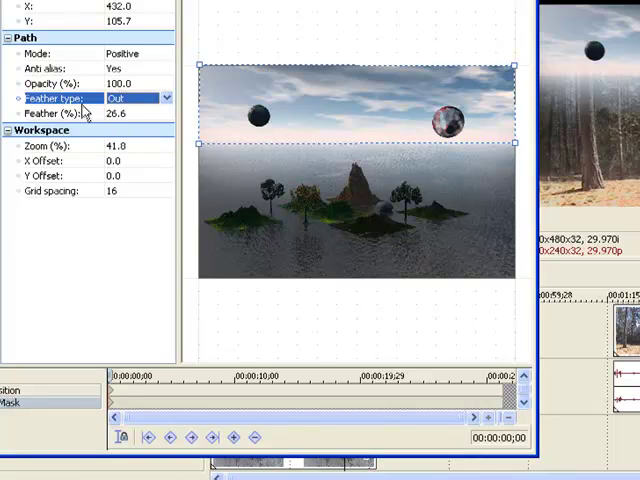
click(139, 113)
click(168, 113)
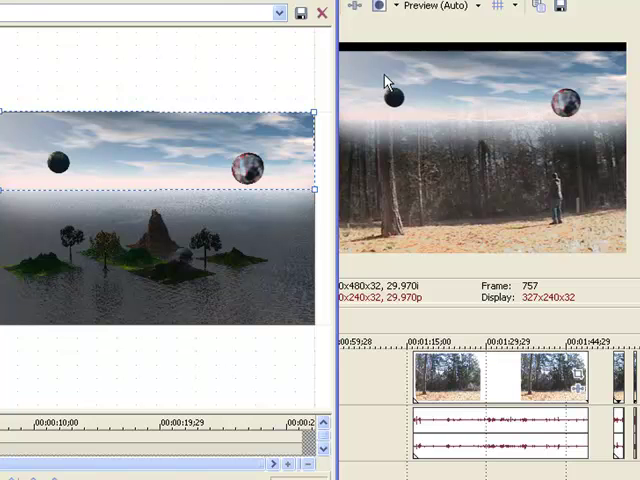
Close the sky picture's Pan/Crop and rewind the timeline cursor to the project start
click(322, 13)
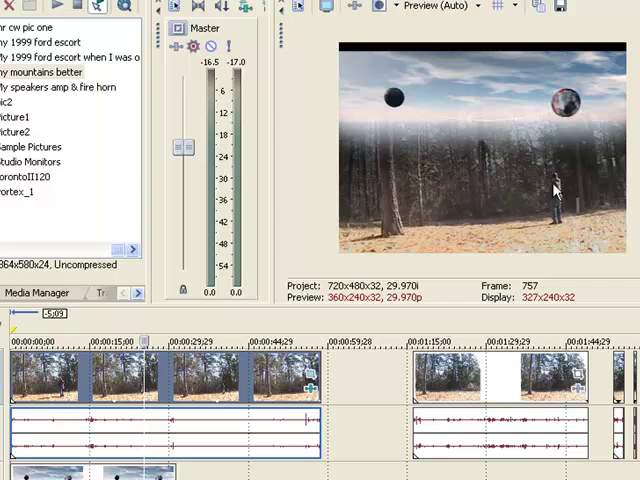
drag(143, 398, 8, 398)
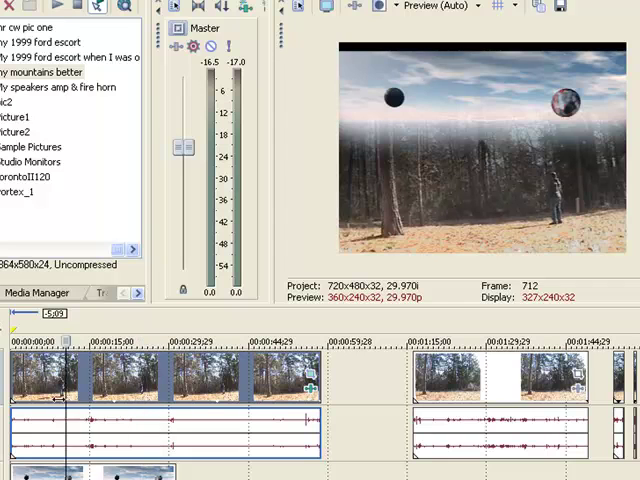